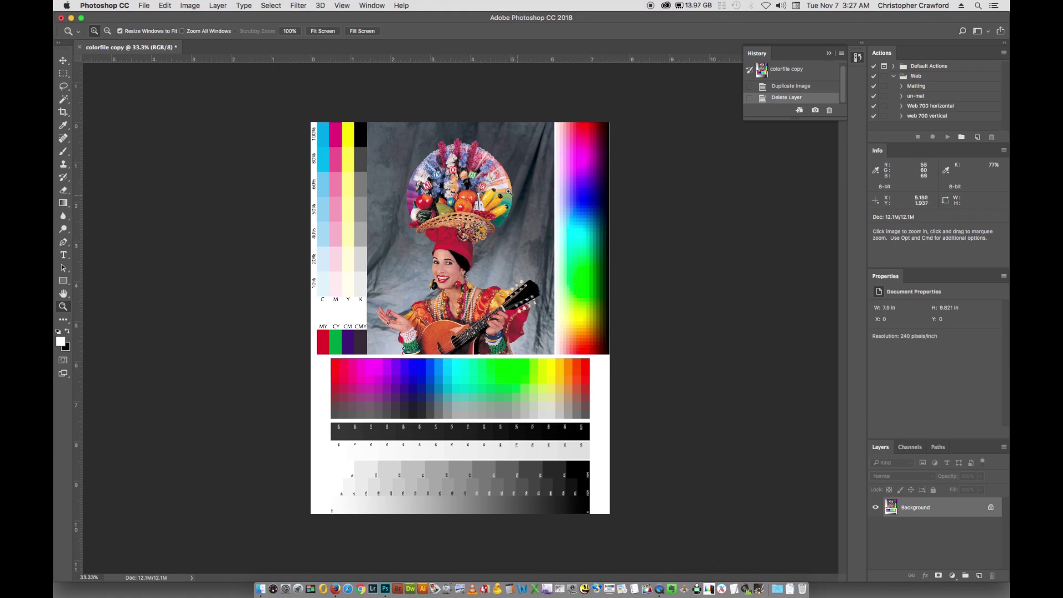
Open the image's print settings, let the printer manage colors, and choose EPSON SC-P800 Series as the printer.
{"action": "left_click", "coordinate": [143, 5]}
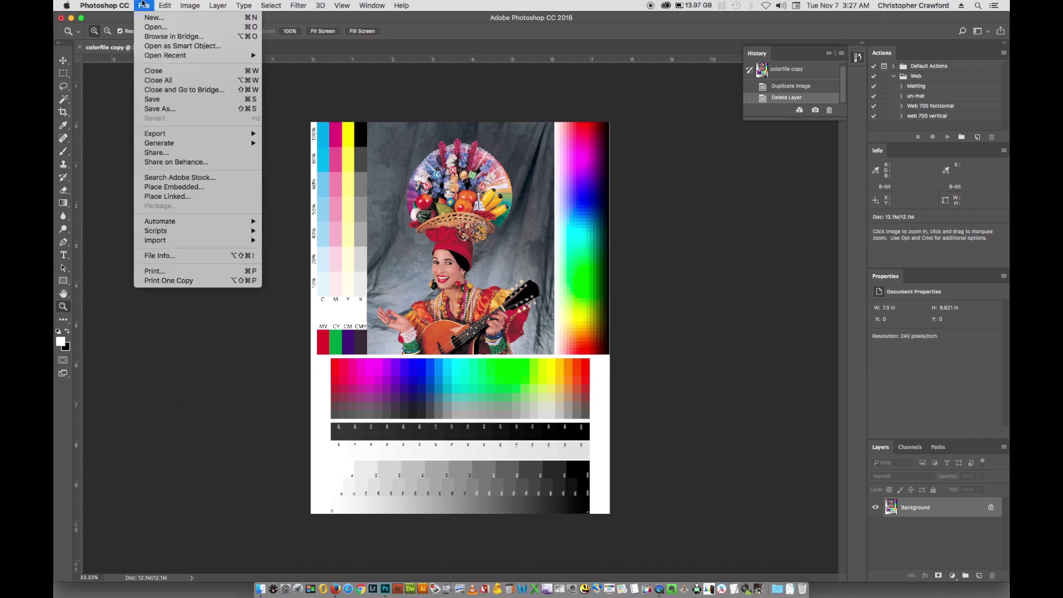
{"action": "left_click", "coordinate": [163, 272]}
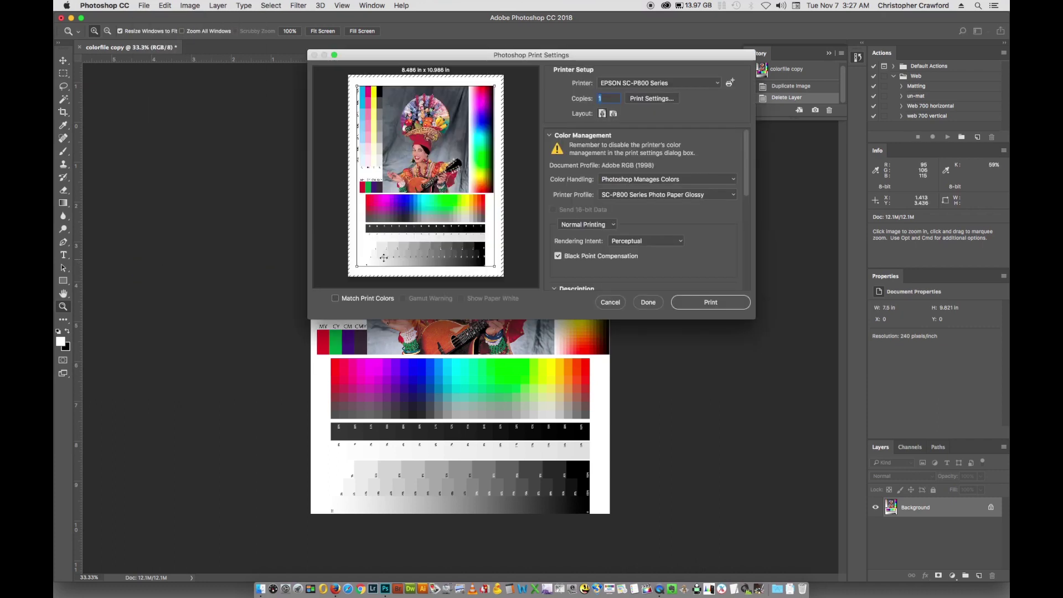
{"action": "left_click", "coordinate": [714, 181]}
{"action": "left_click", "coordinate": [684, 170]}
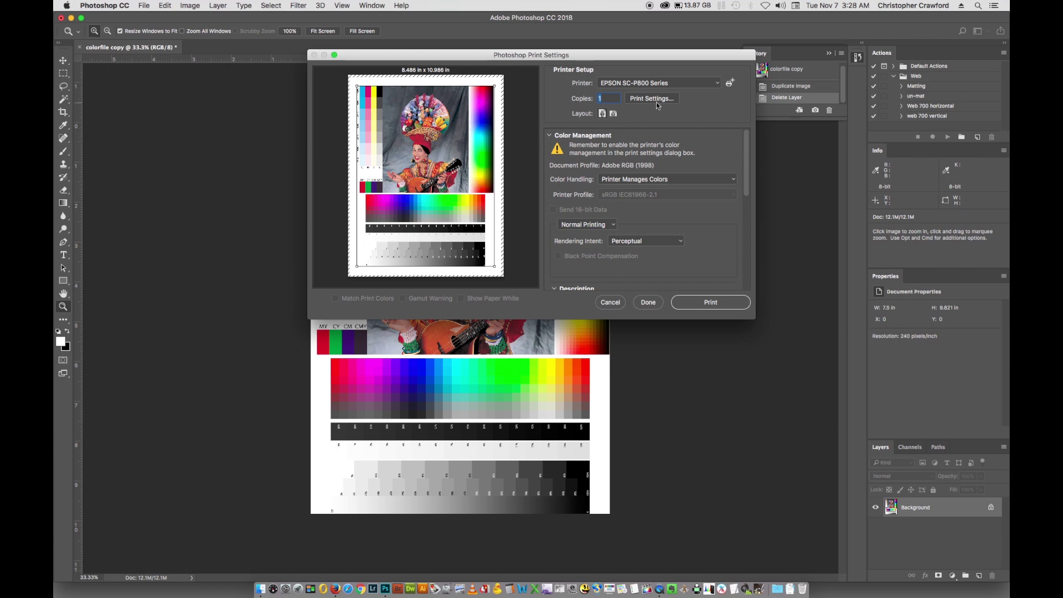
{"action": "left_click", "coordinate": [711, 85]}
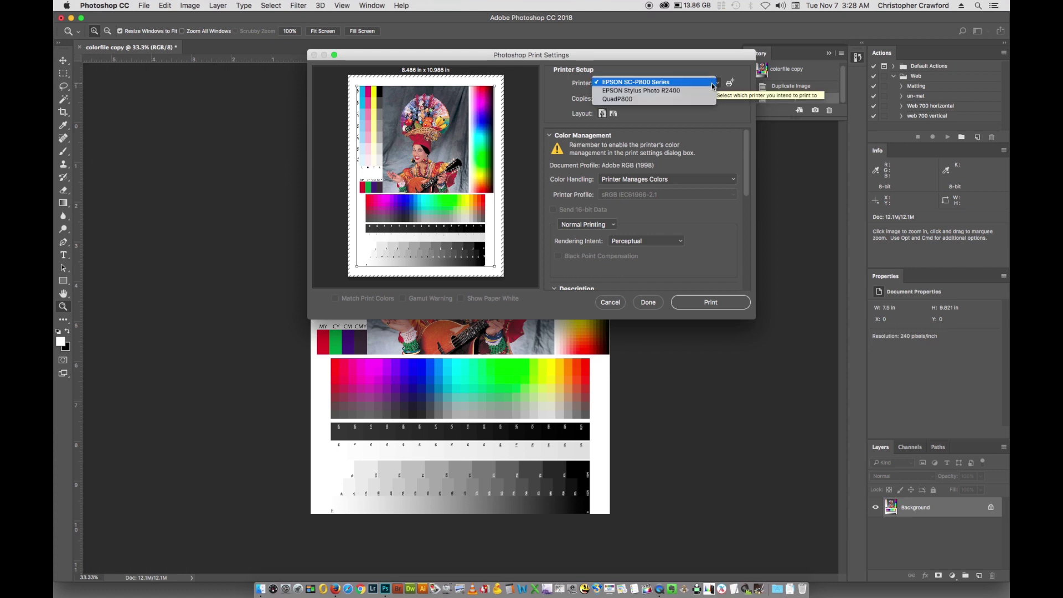
{"action": "left_click", "coordinate": [671, 83]}
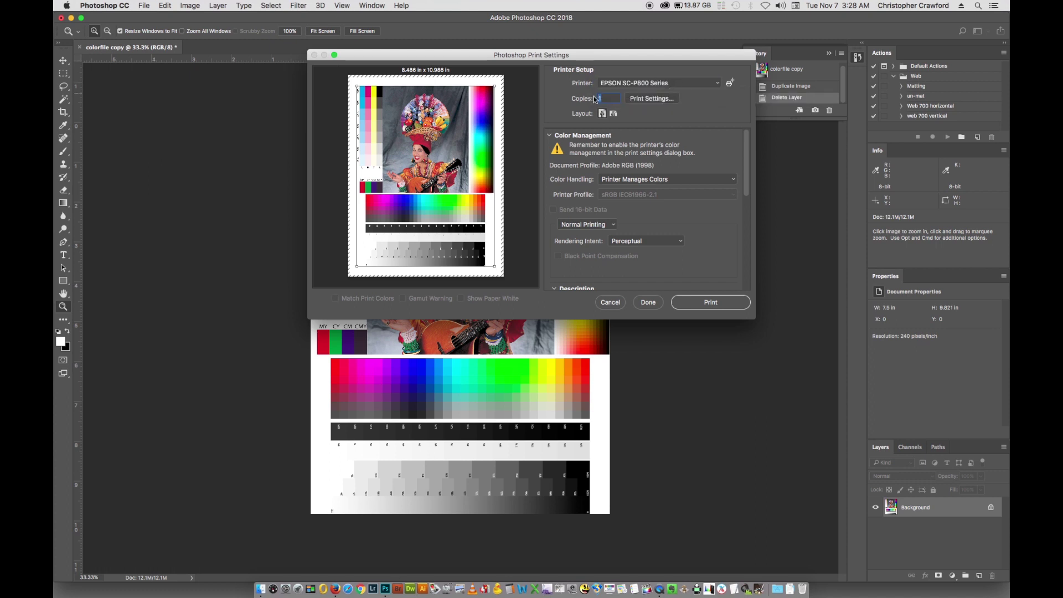
In the printer driver's settings, set the color matching to EPSON Color Controls.
{"action": "left_click", "coordinate": [656, 100]}
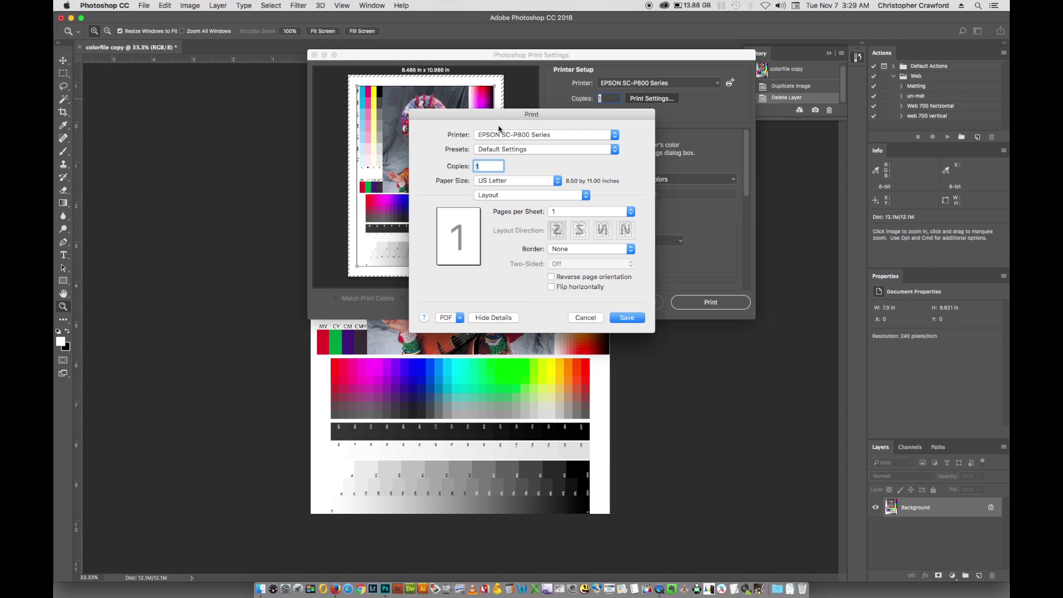
{"action": "left_click", "coordinate": [517, 196]}
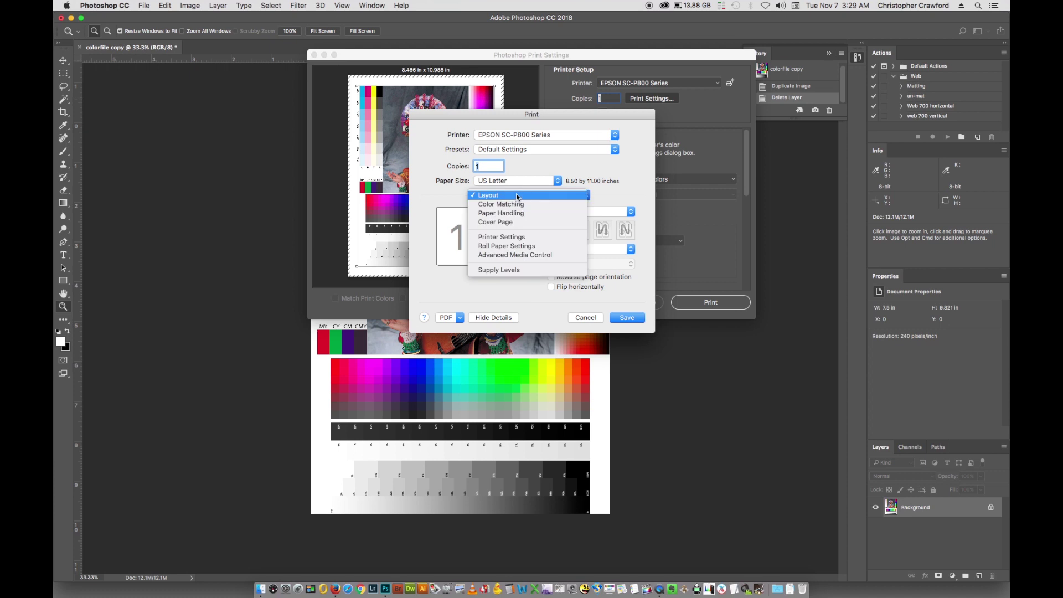
{"action": "left_click", "coordinate": [515, 184]}
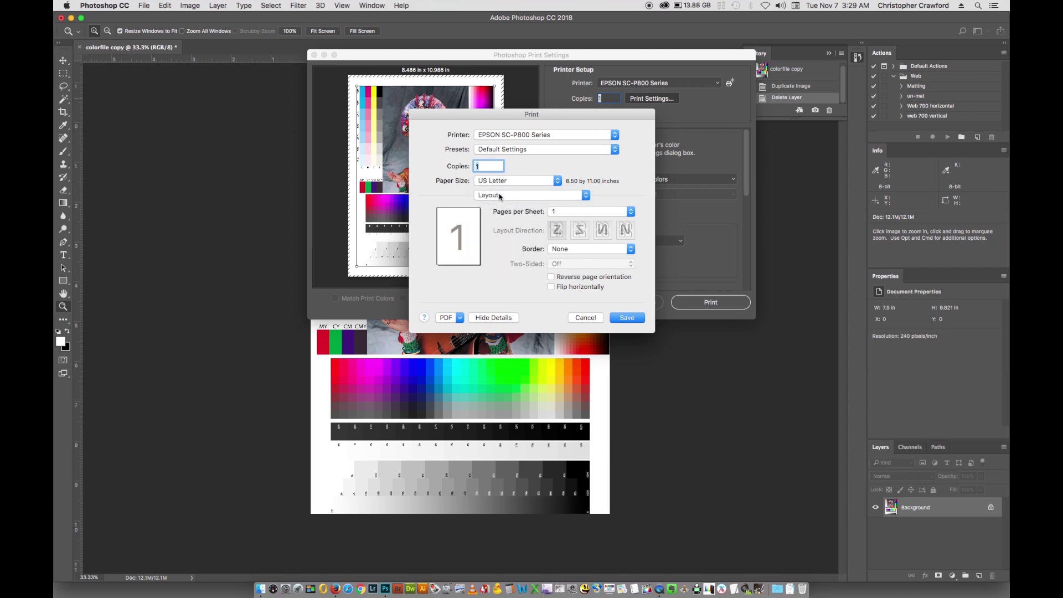
{"action": "left_click", "coordinate": [500, 197]}
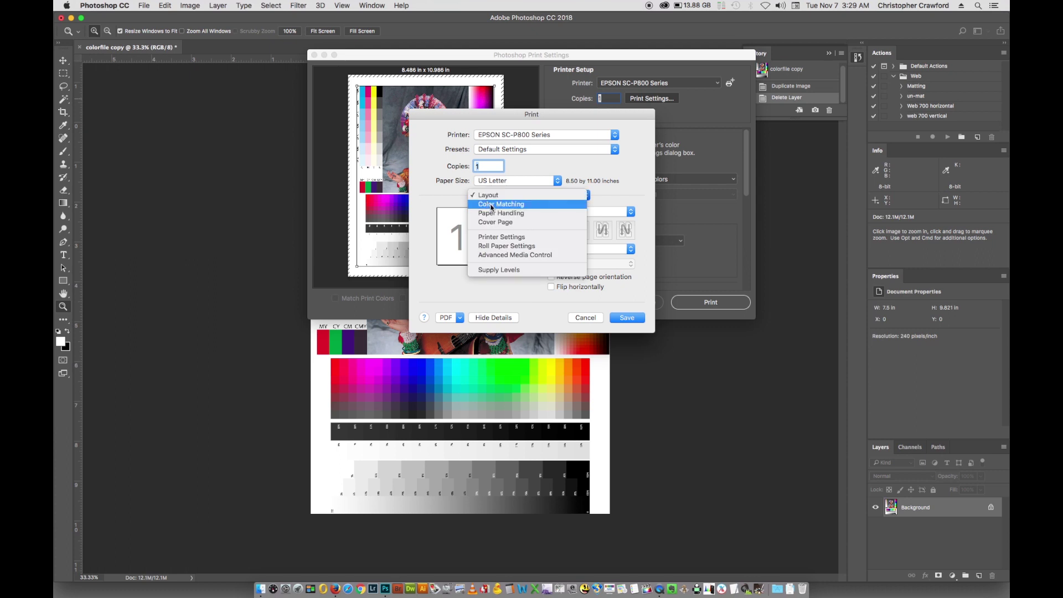
{"action": "left_click", "coordinate": [491, 206]}
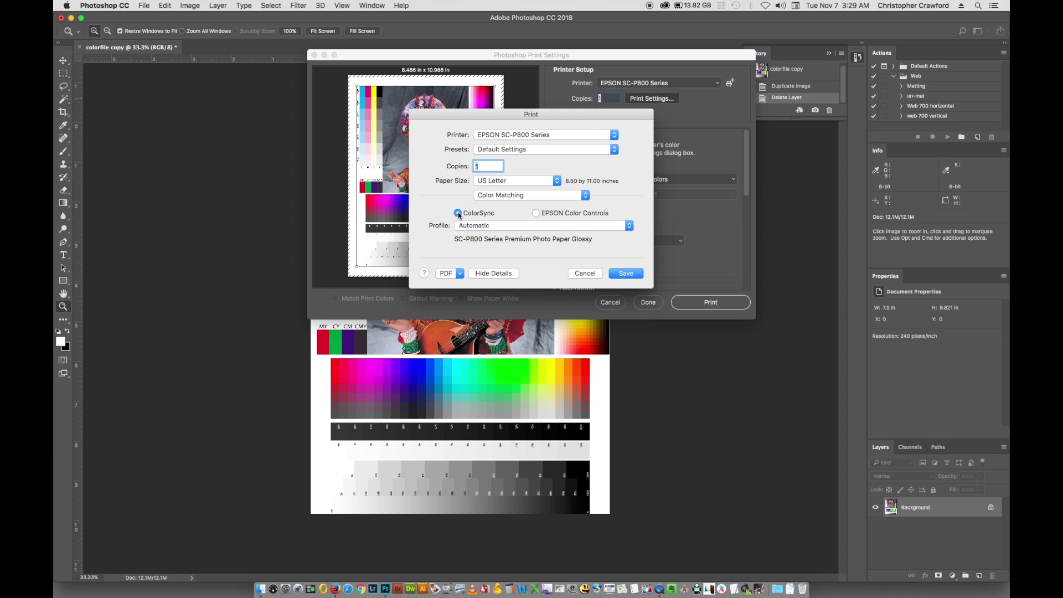
{"action": "left_click", "coordinate": [537, 213]}
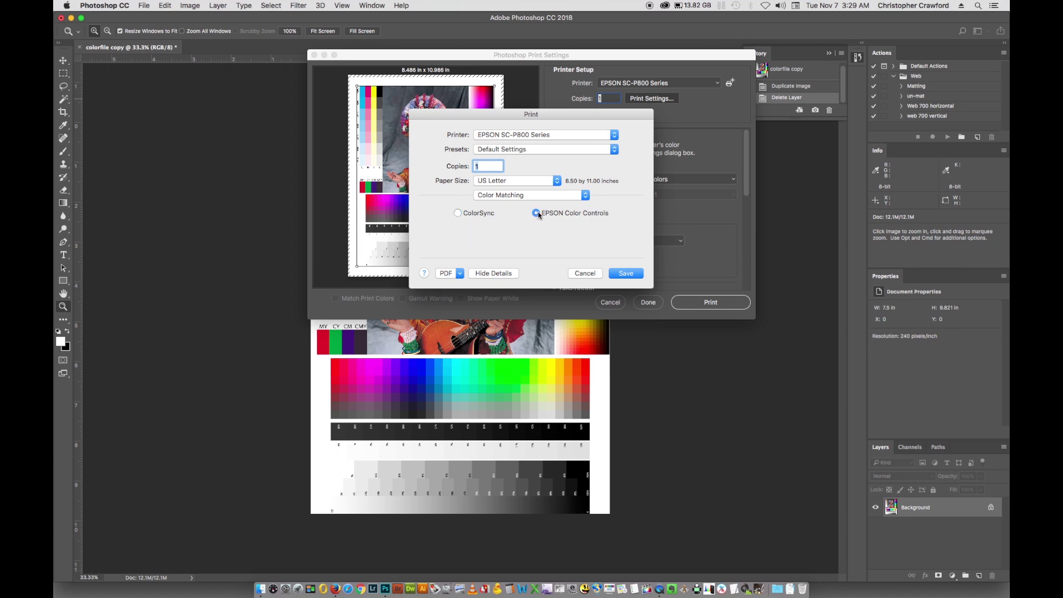
In the driver's basic printer settings, choose EPSON PrecisionDot as the print mode.
{"action": "left_click", "coordinate": [511, 195]}
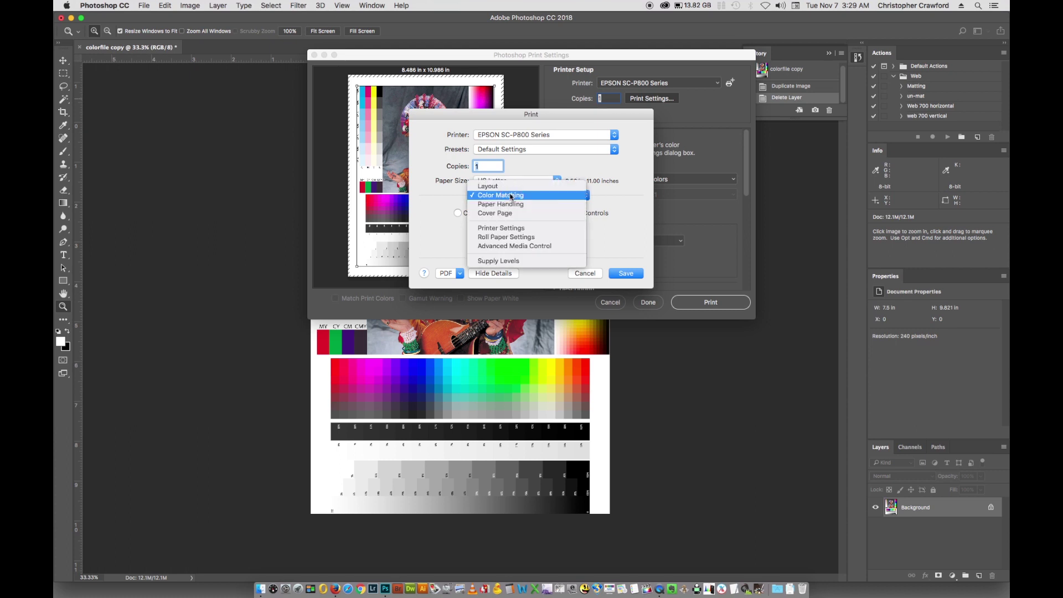
{"action": "left_click", "coordinate": [501, 229]}
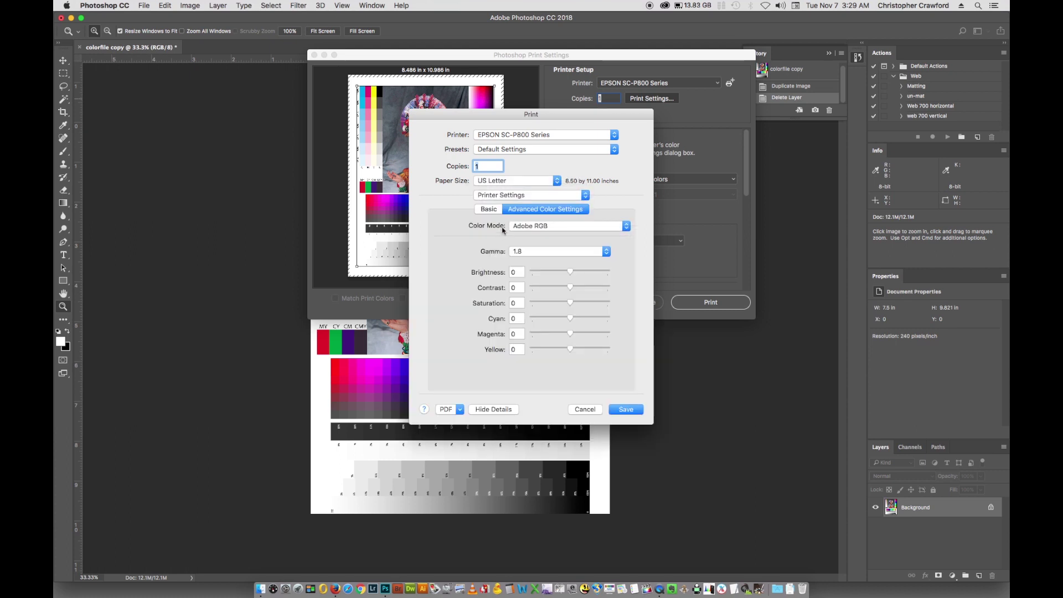
{"action": "left_click", "coordinate": [487, 211]}
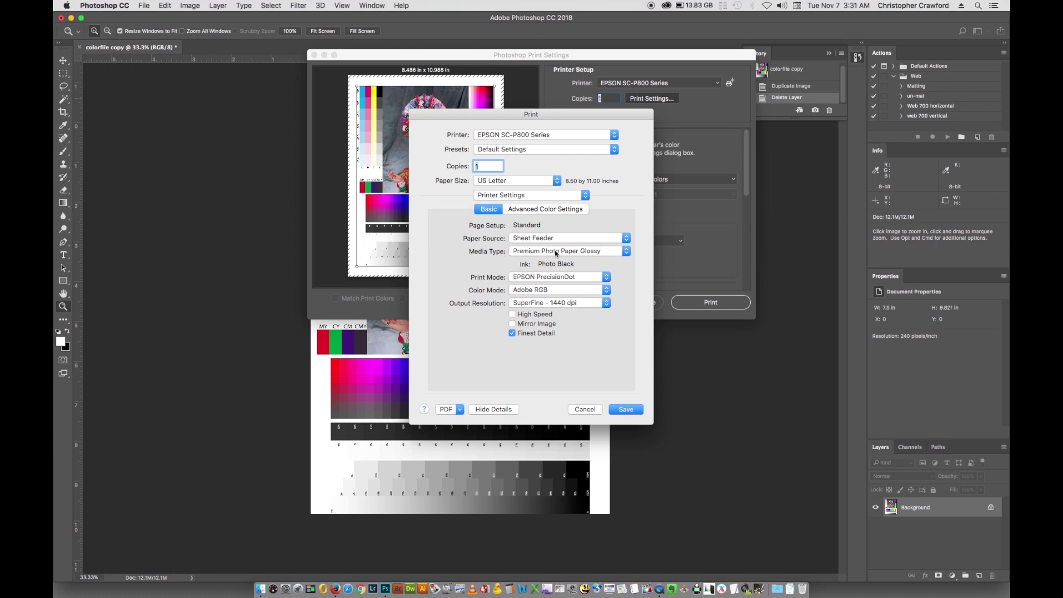
{"action": "left_click", "coordinate": [599, 282]}
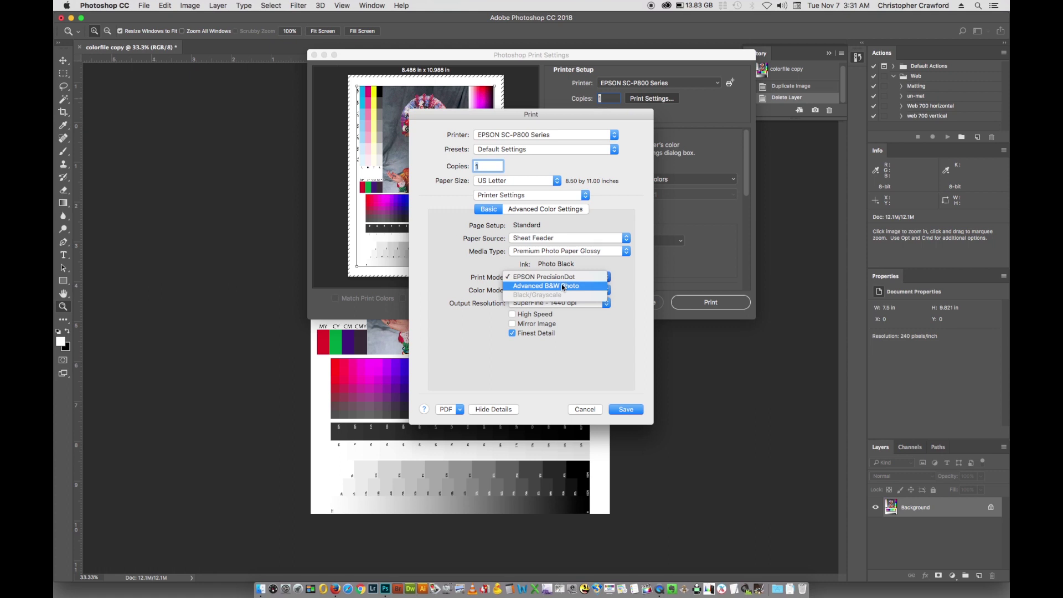
{"action": "left_click", "coordinate": [557, 279]}
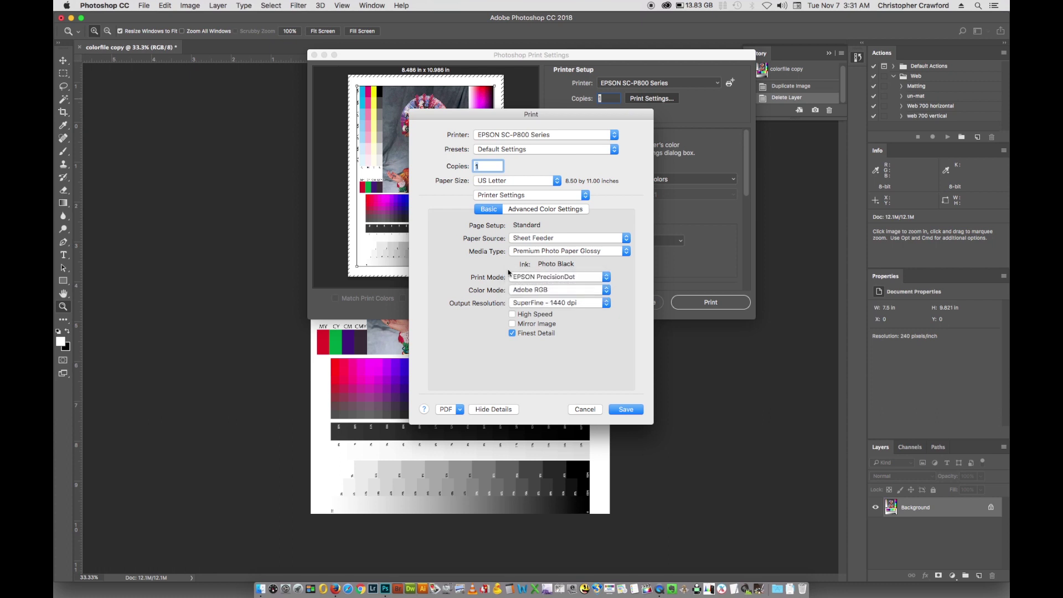
Set the basic color mode to Adobe RGB and the output resolution to SuperFine - 1440 dpi.
{"action": "left_click", "coordinate": [584, 292]}
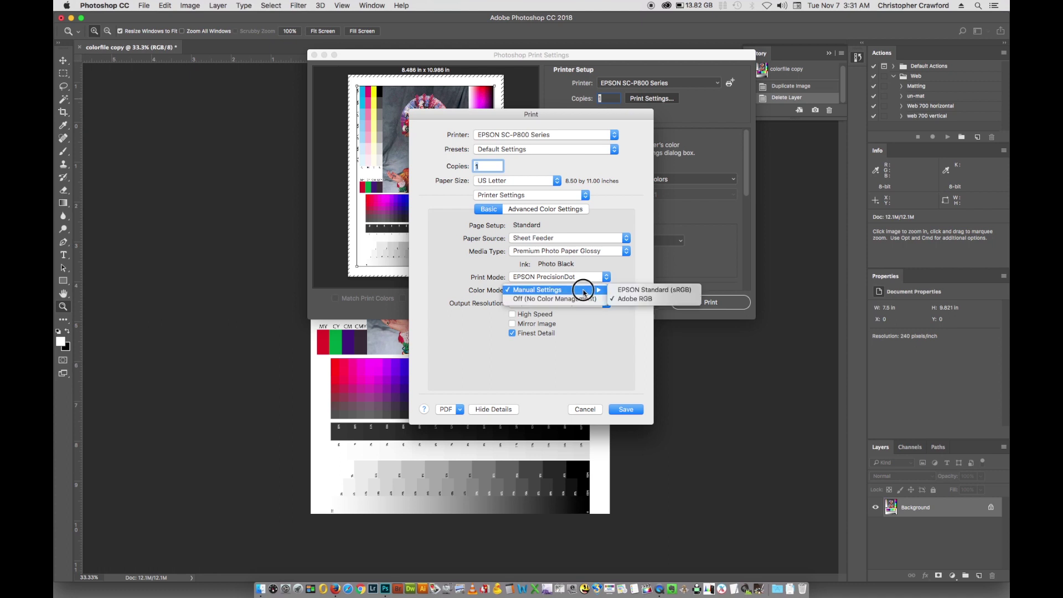
{"action": "left_click", "coordinate": [584, 292]}
{"action": "left_click", "coordinate": [584, 292]}
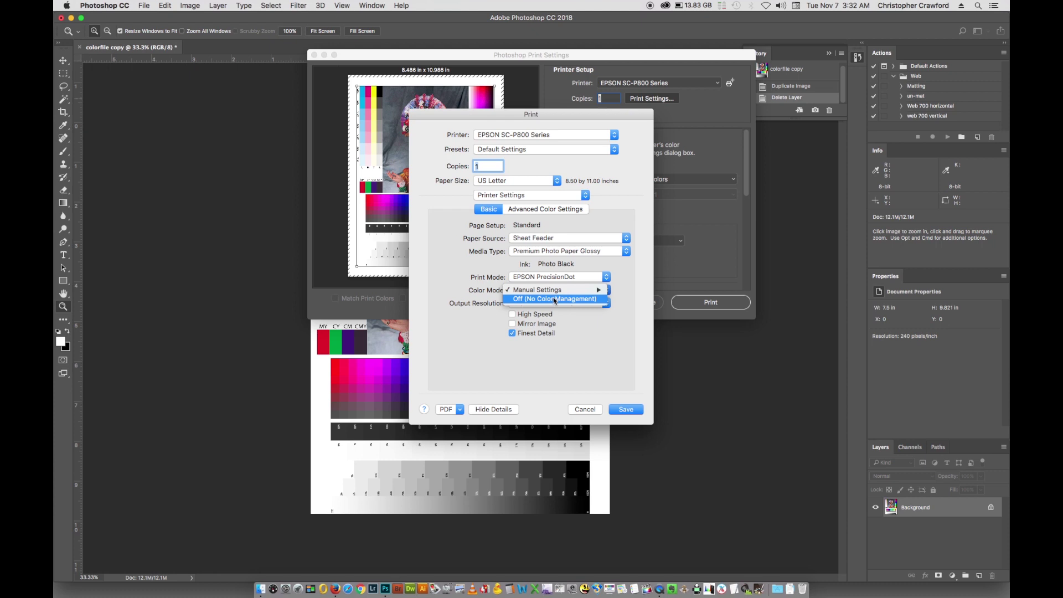
{"action": "mouse_move", "coordinate": [540, 295]}
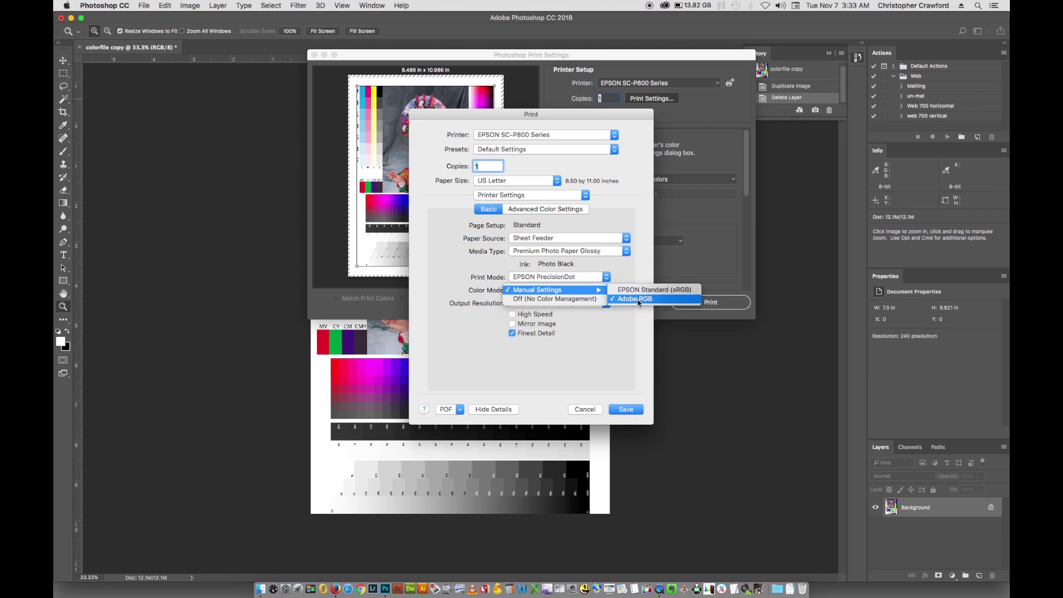
{"action": "left_click", "coordinate": [636, 299]}
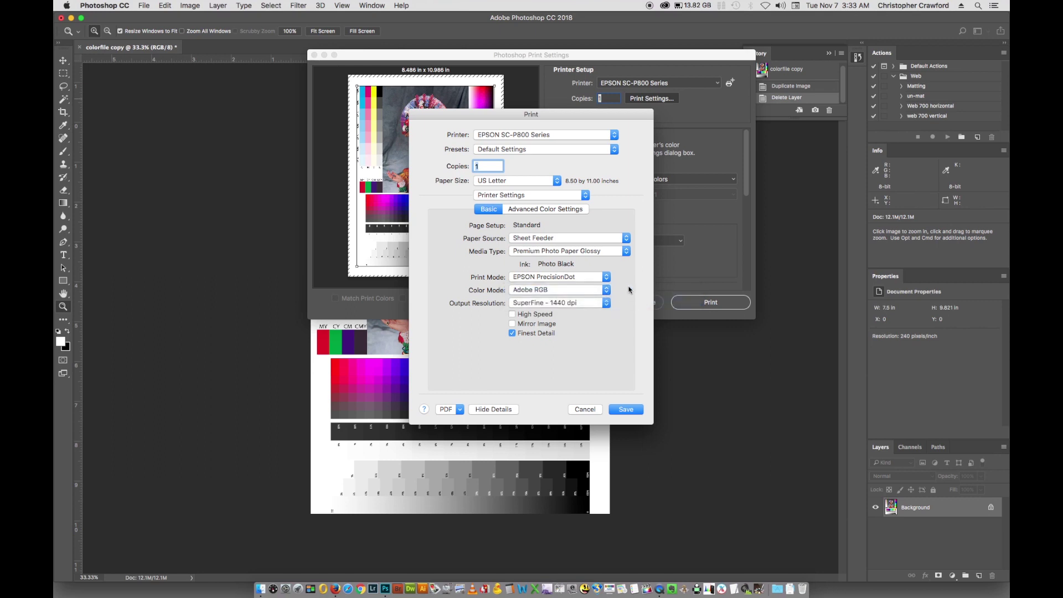
{"action": "left_click", "coordinate": [576, 308]}
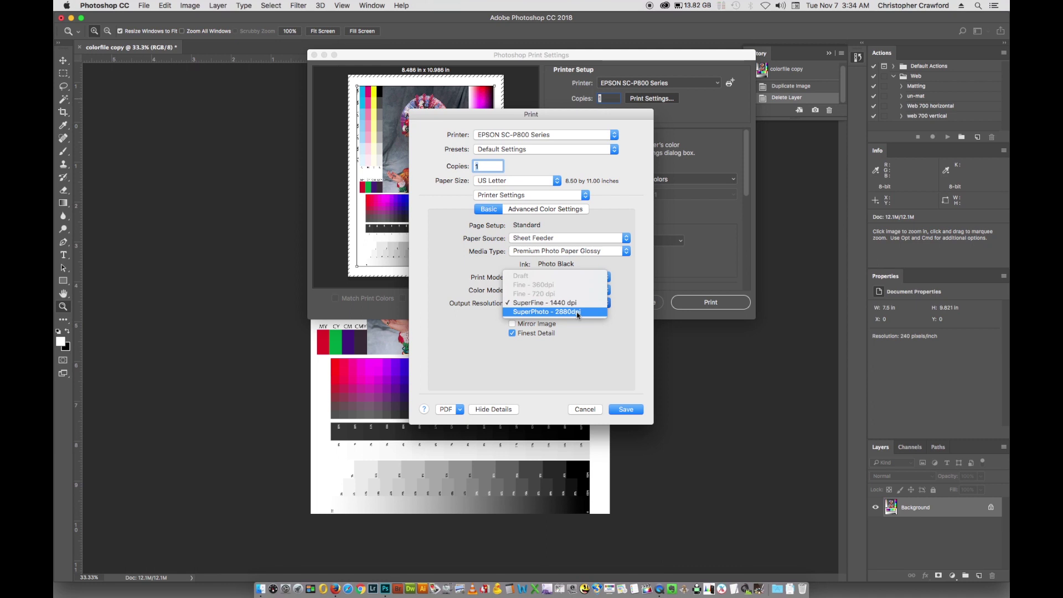
{"action": "left_click", "coordinate": [535, 304]}
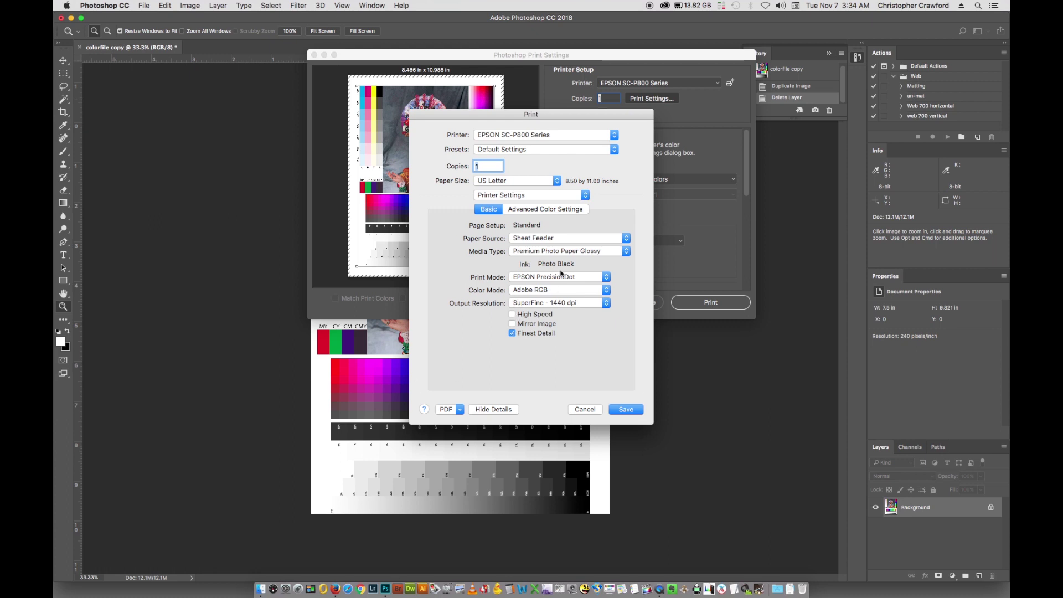
In the driver's advanced color settings, choose Adobe RGB under manual settings as the color mode.
{"action": "left_click", "coordinate": [559, 211]}
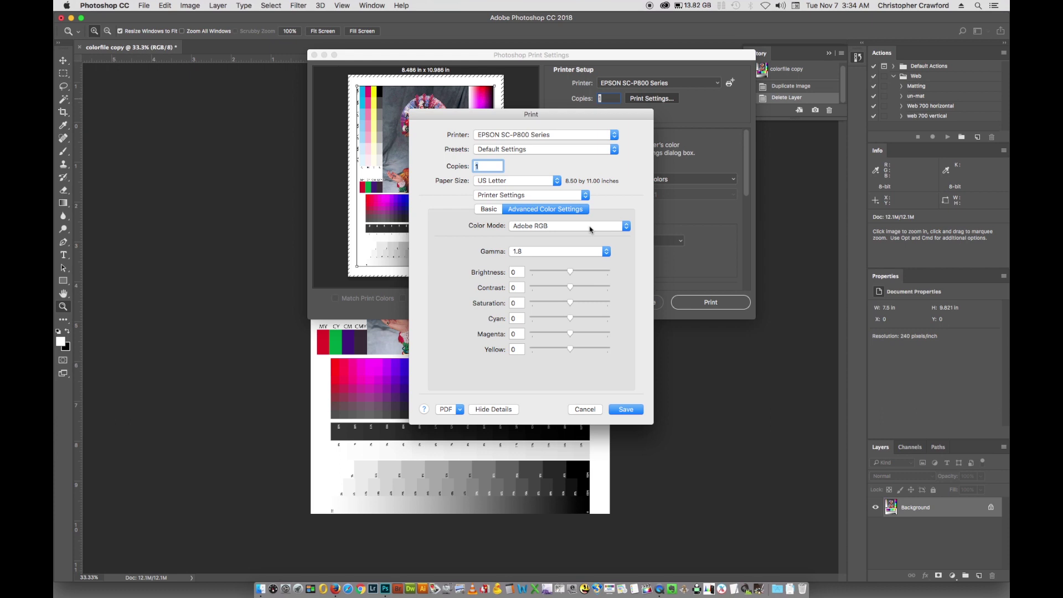
{"action": "left_click", "coordinate": [542, 228]}
{"action": "mouse_move", "coordinate": [593, 227]}
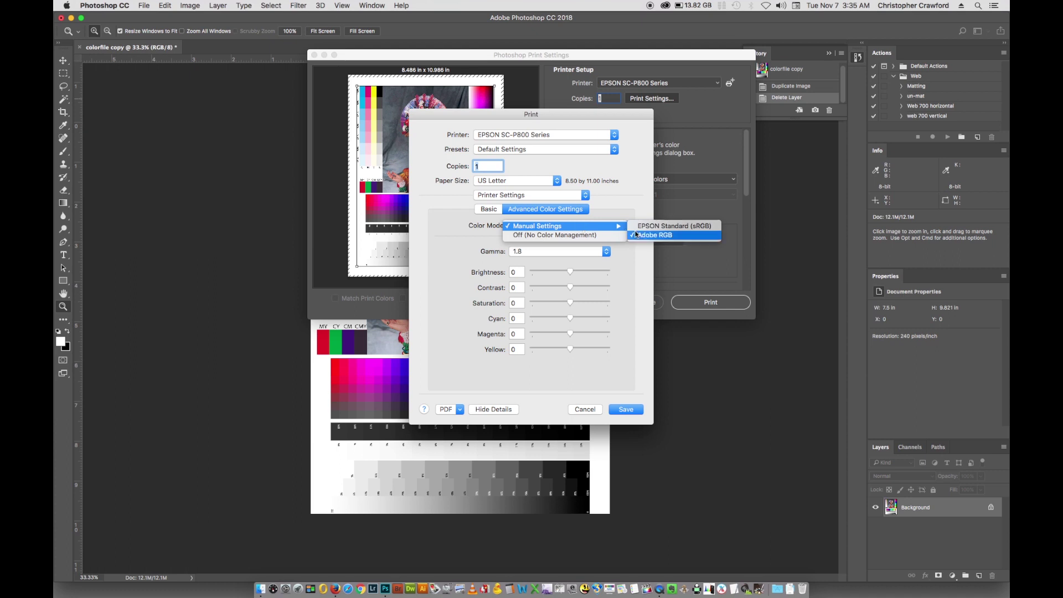
{"action": "left_click", "coordinate": [653, 234]}
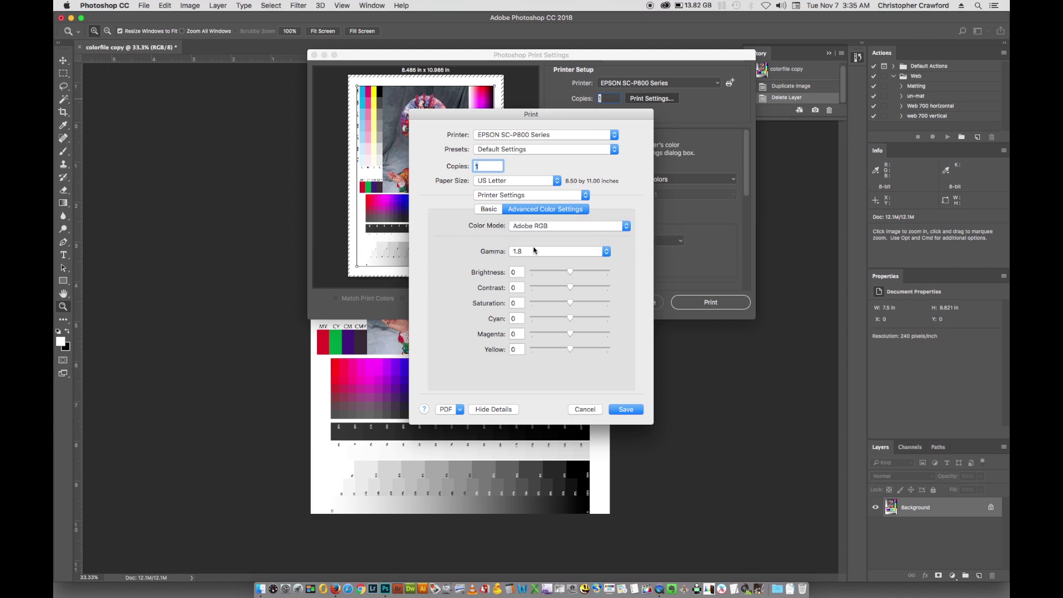
Set the gamma to 1.8, then save the driver settings and close the print setup without printing.
{"action": "left_click", "coordinate": [590, 252]}
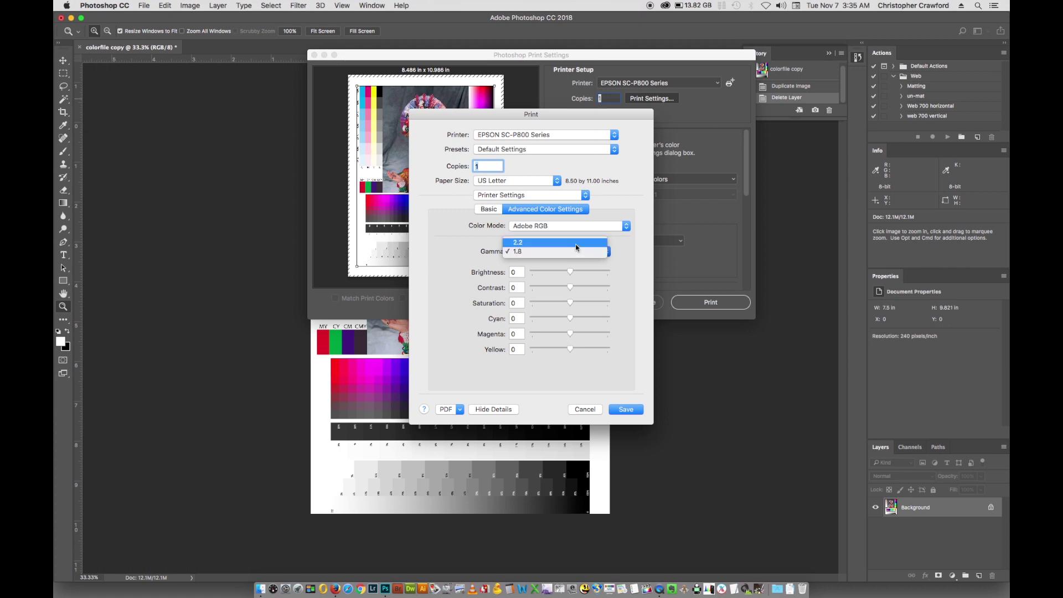
{"action": "left_click", "coordinate": [576, 244]}
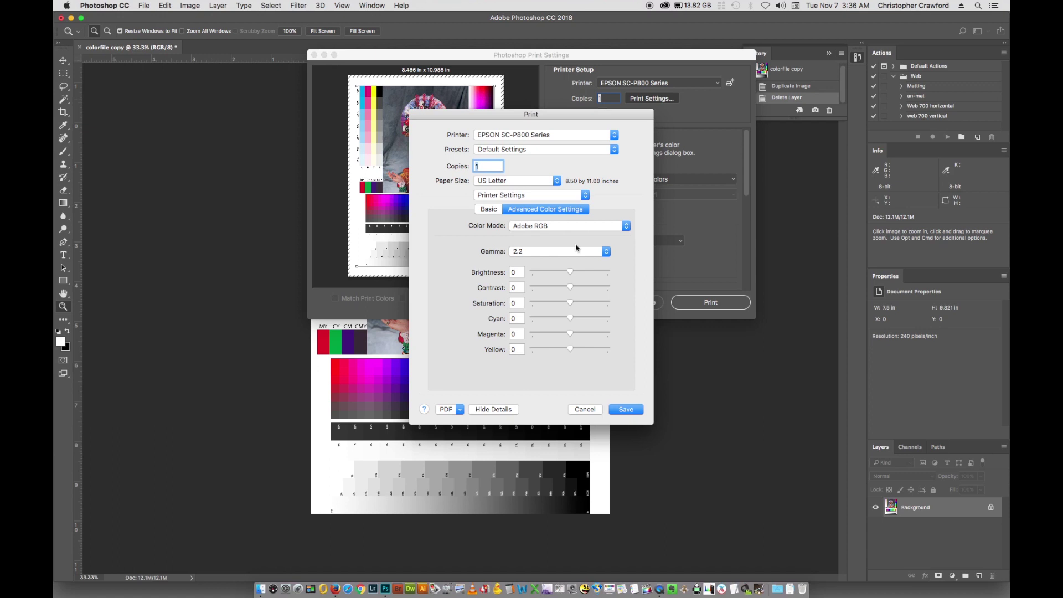
{"action": "left_click", "coordinate": [576, 247]}
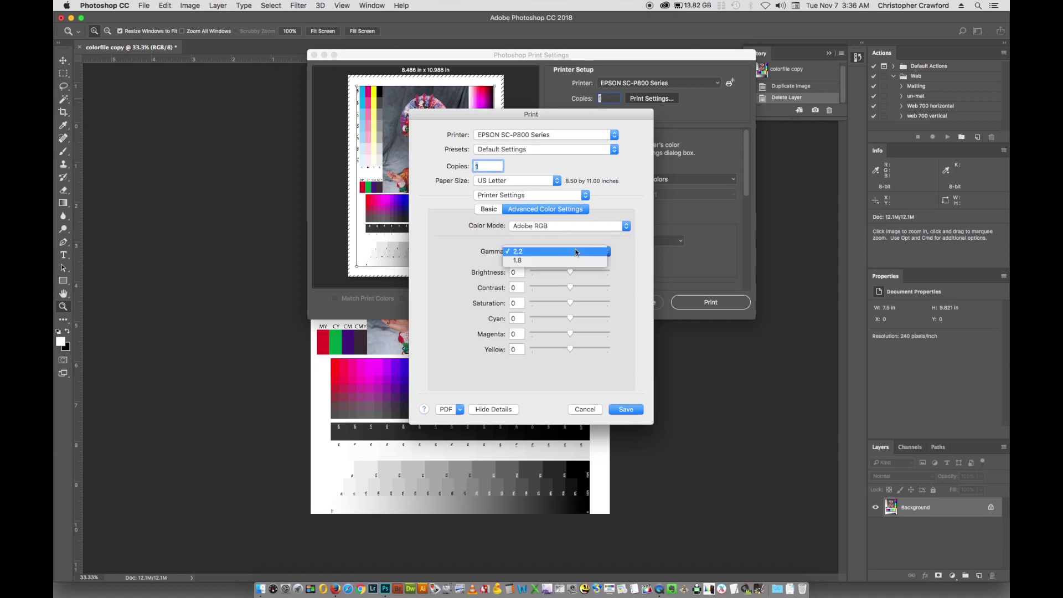
{"action": "left_click", "coordinate": [571, 261]}
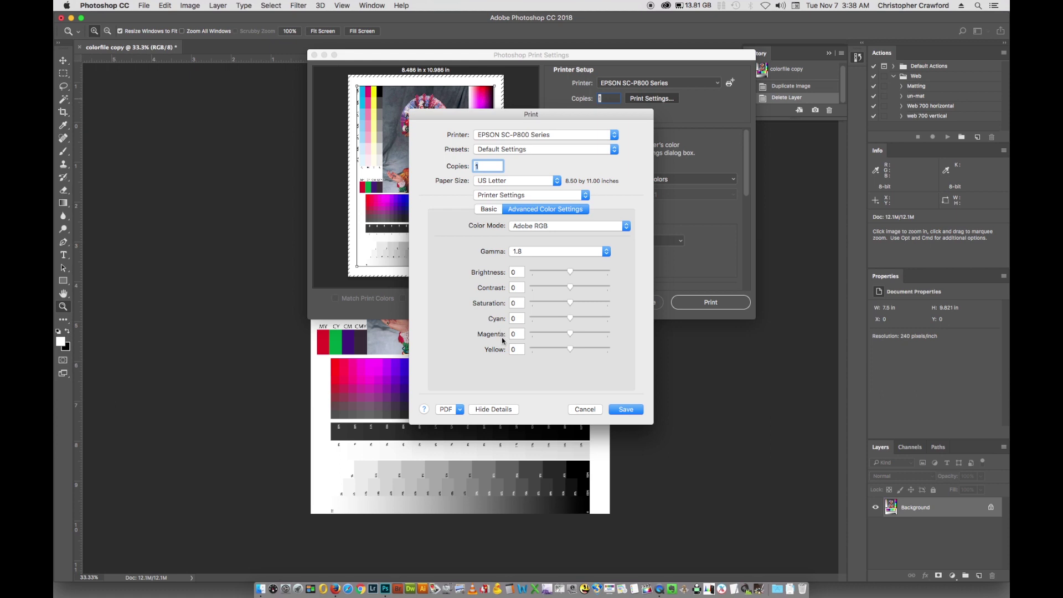
{"action": "left_click", "coordinate": [625, 413]}
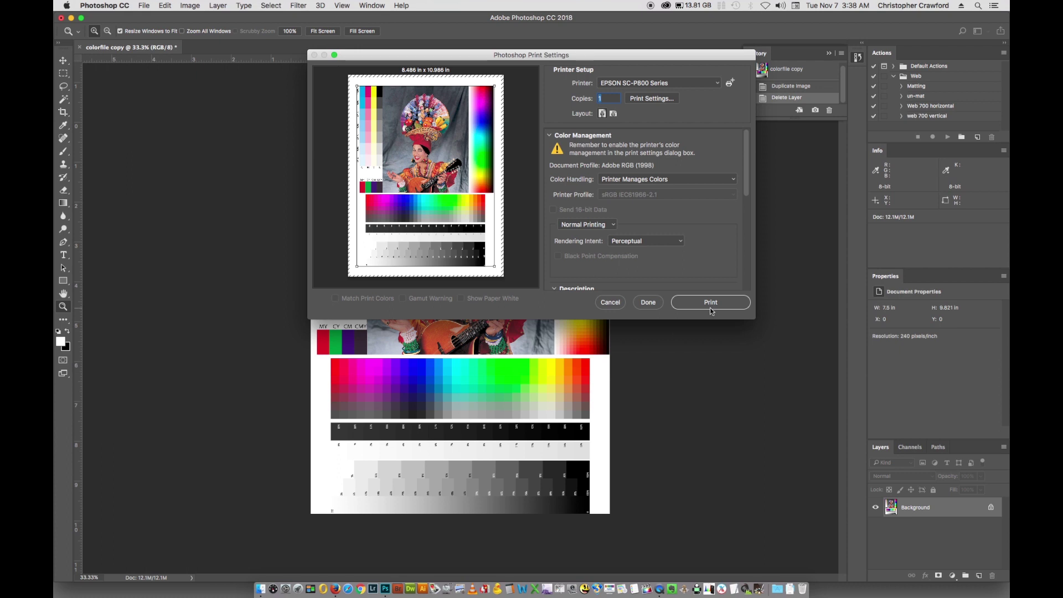
{"action": "left_click", "coordinate": [647, 303]}
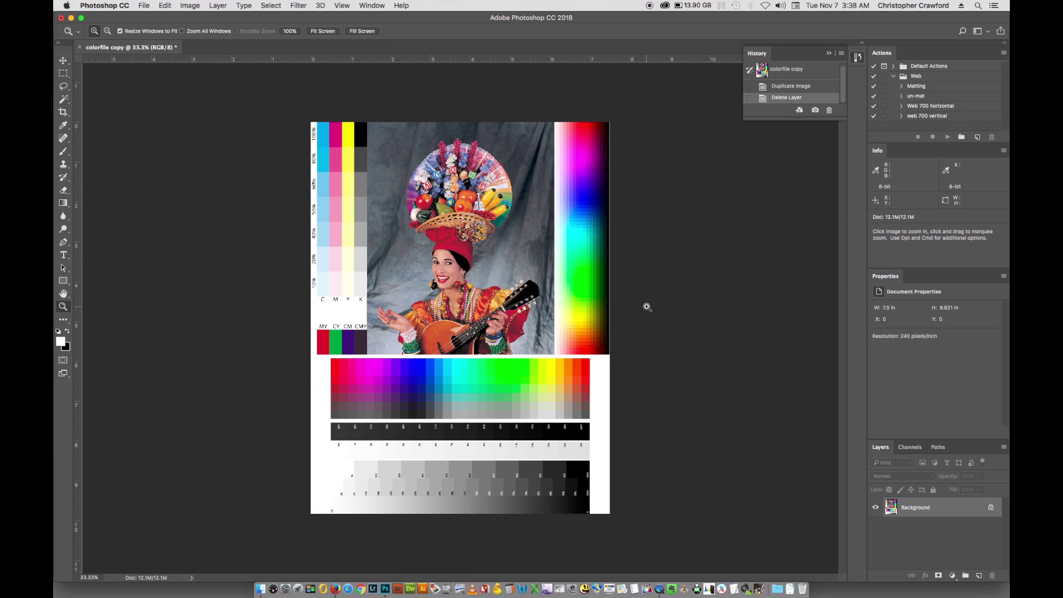